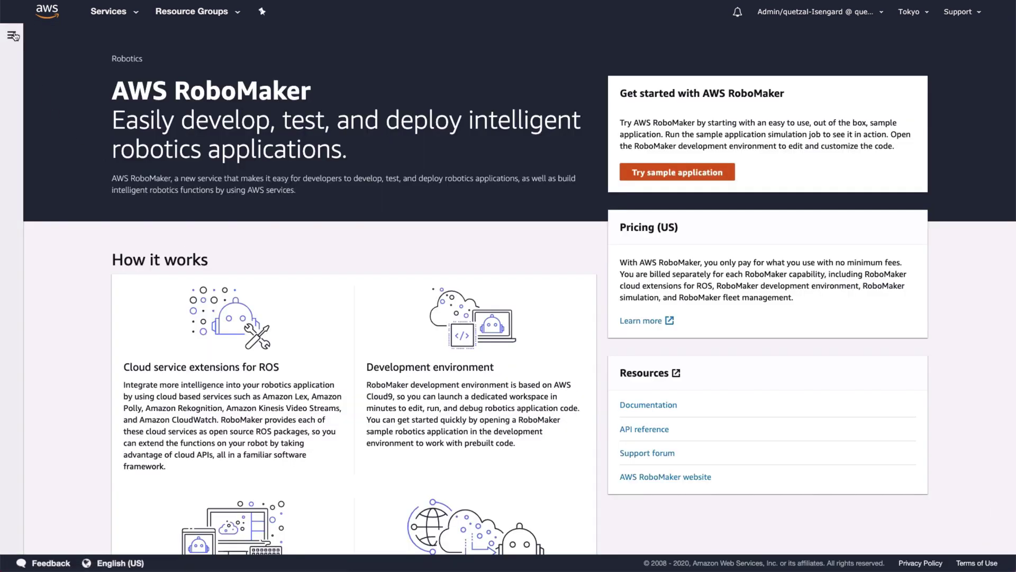
Step: Create a new world template from the Living / dining room sample template
left_click(13, 36)
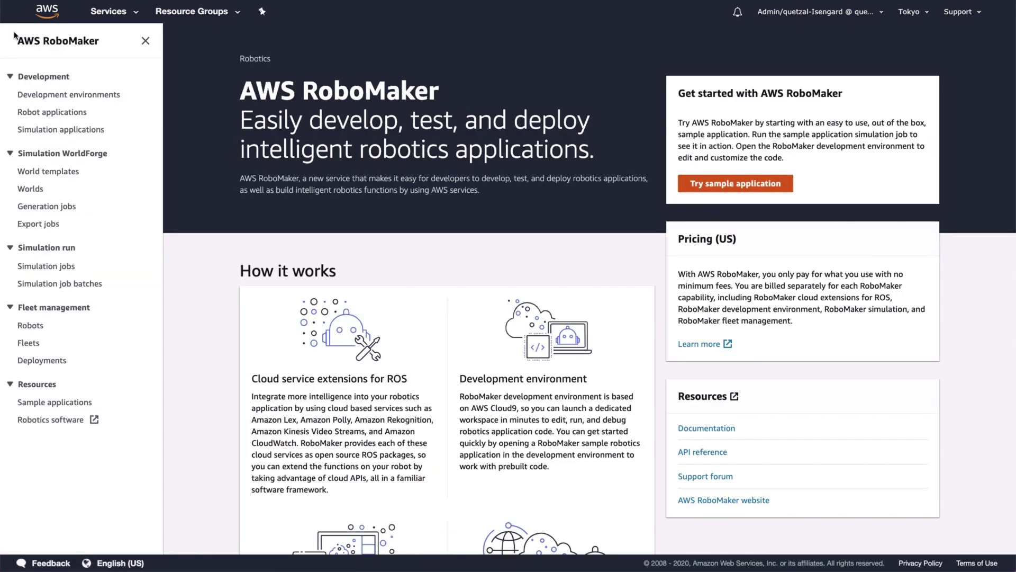
left_click(68, 172)
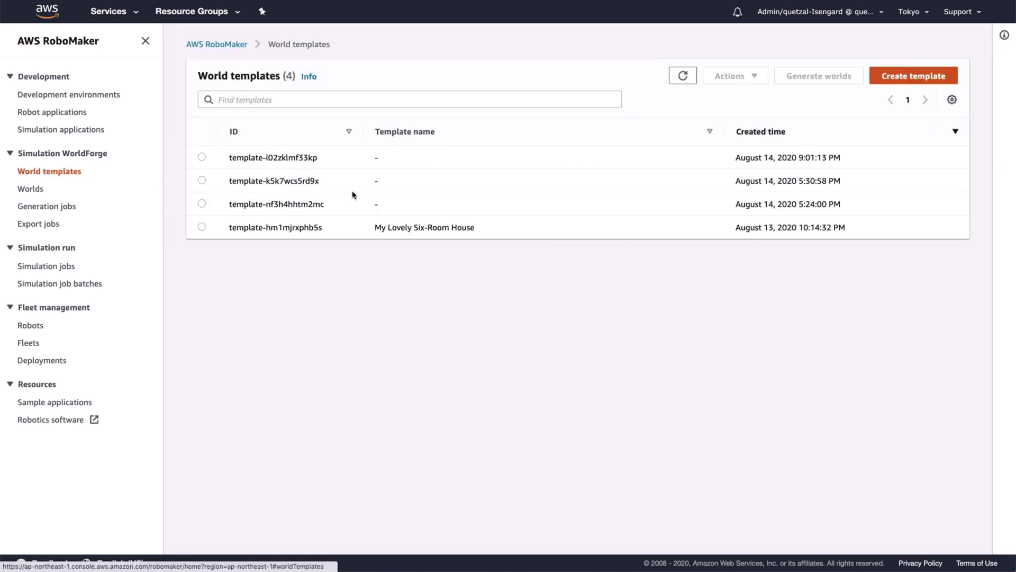
left_click(887, 82)
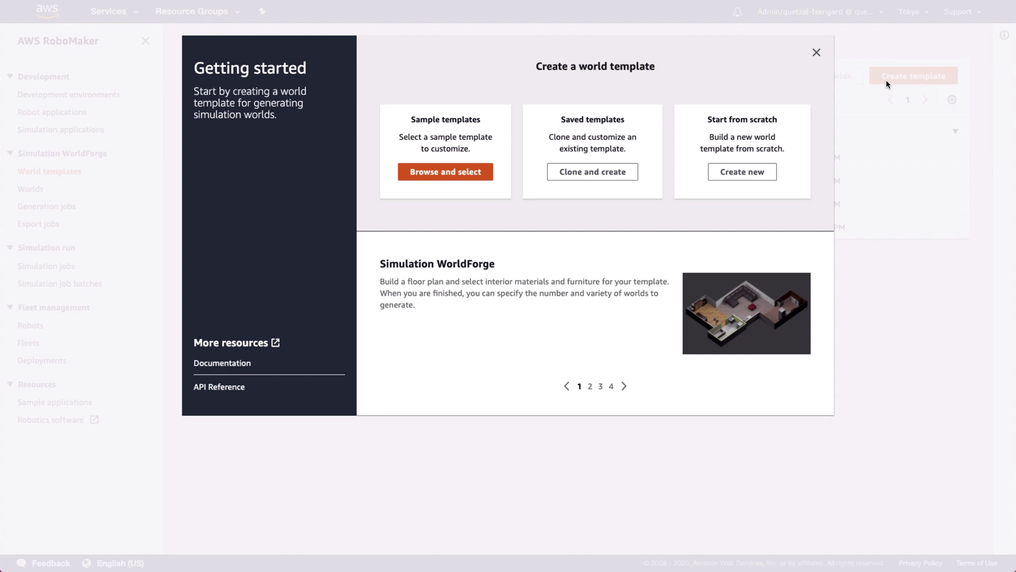
left_click(446, 173)
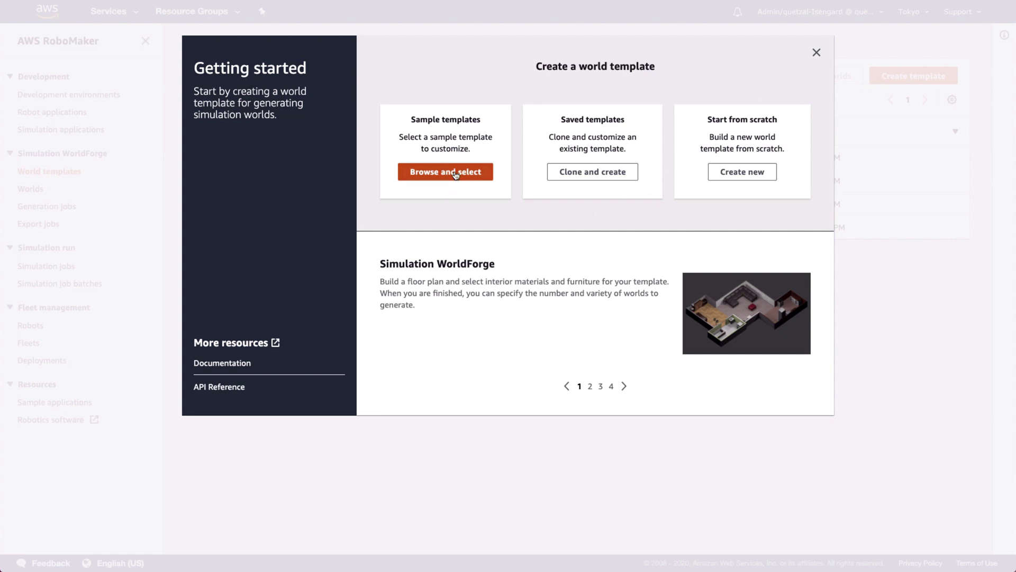
scroll(456, 174, "down", 5)
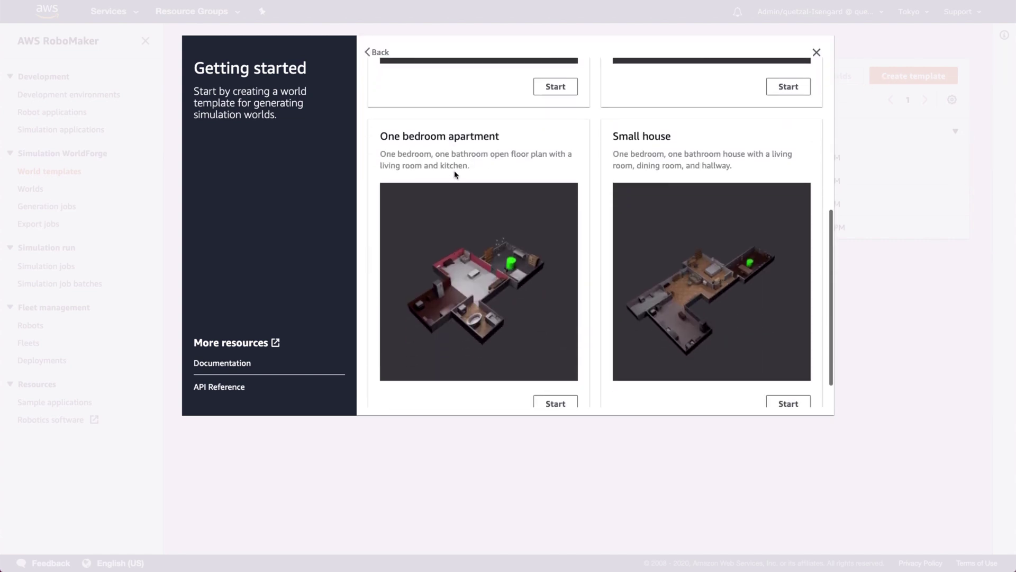
scroll(455, 173, "up", 4)
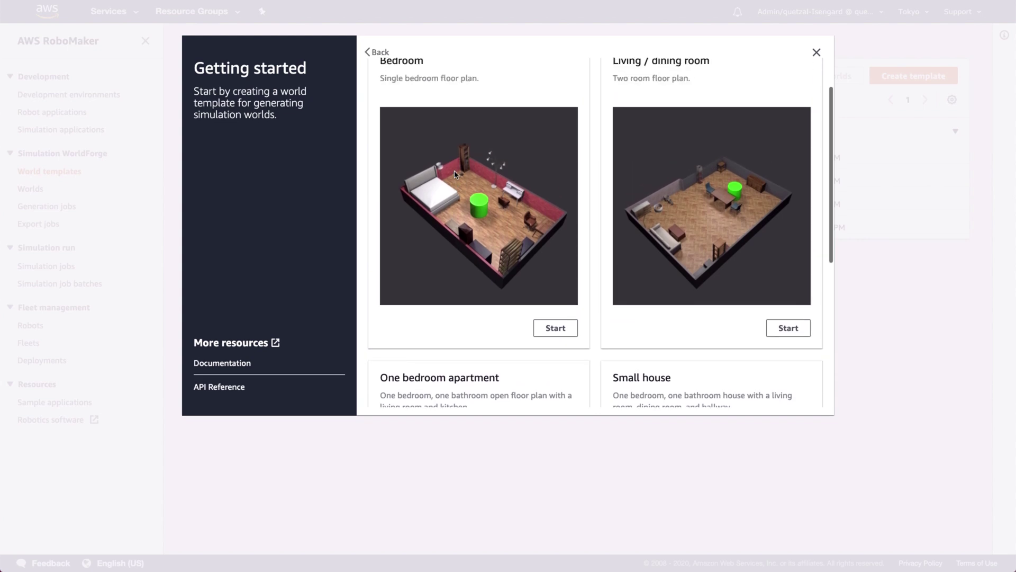
left_click(787, 328)
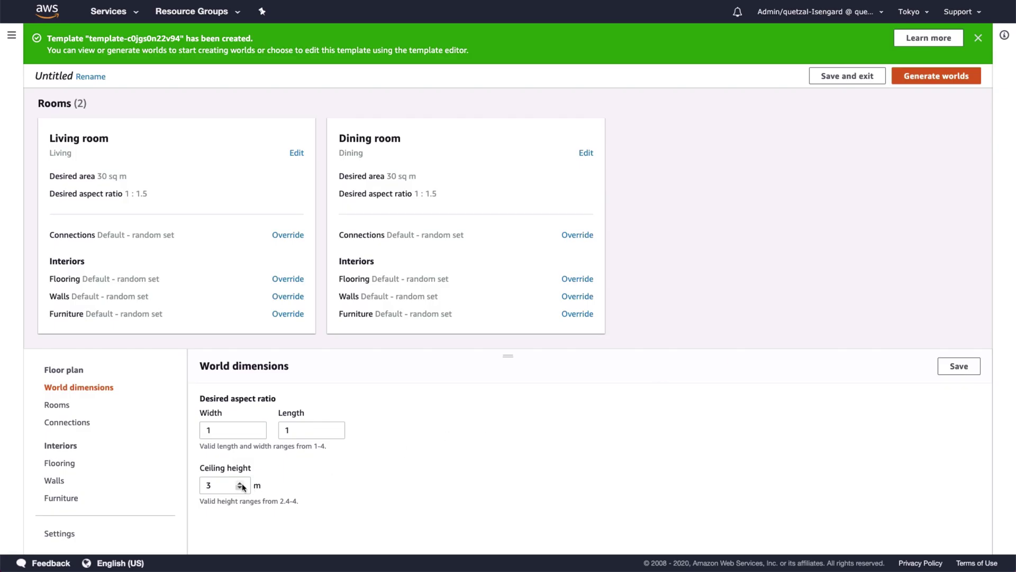
Step: Raise the ceiling height to 4 m and start a Living room flooring set named Room 3
left_click(241, 482)
left_click(53, 405)
left_click(943, 367)
left_click(527, 410)
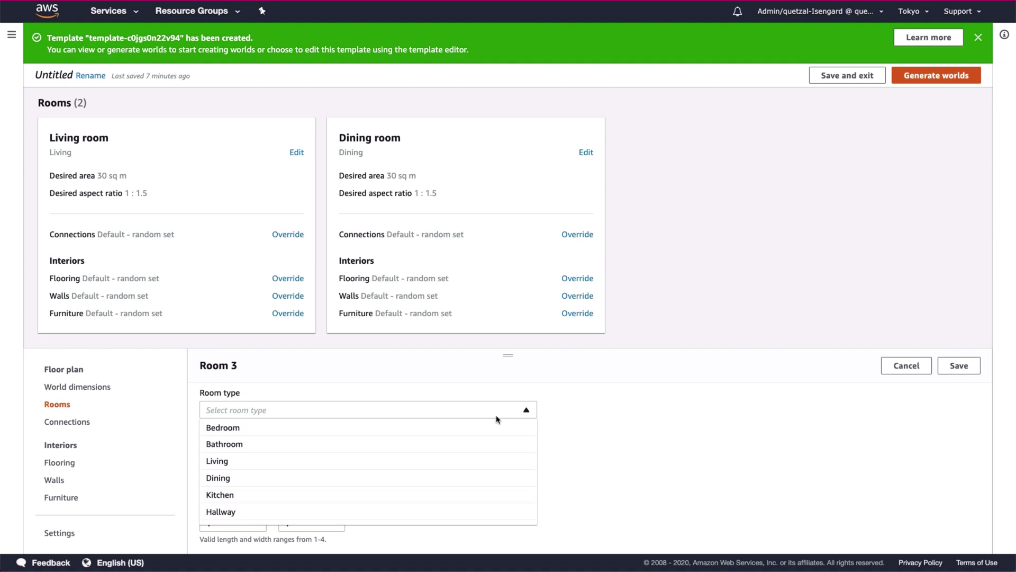
left_click(224, 464)
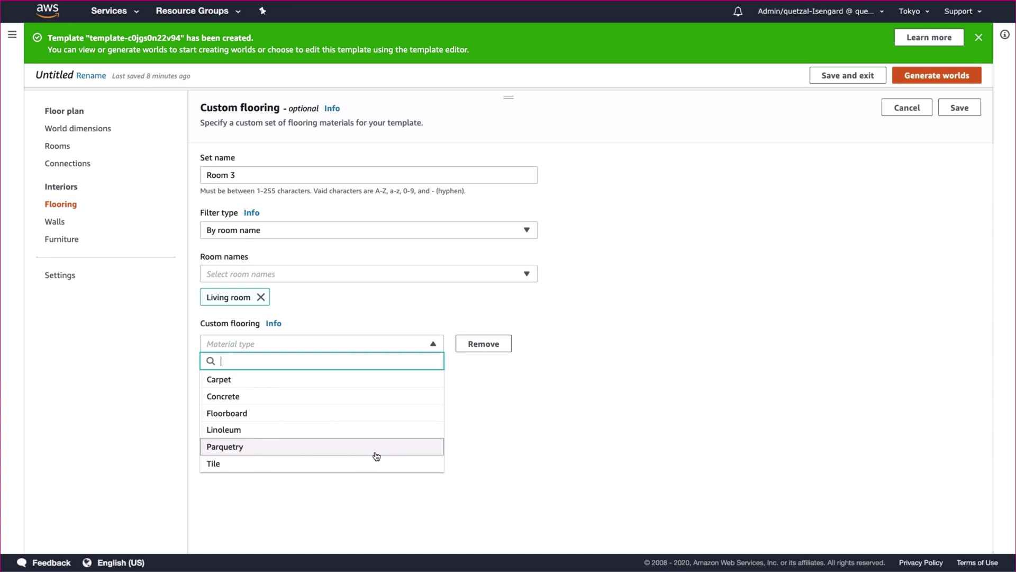
Step: Give the Room 3 flooring set a Floorboard material and save it
left_click(386, 381)
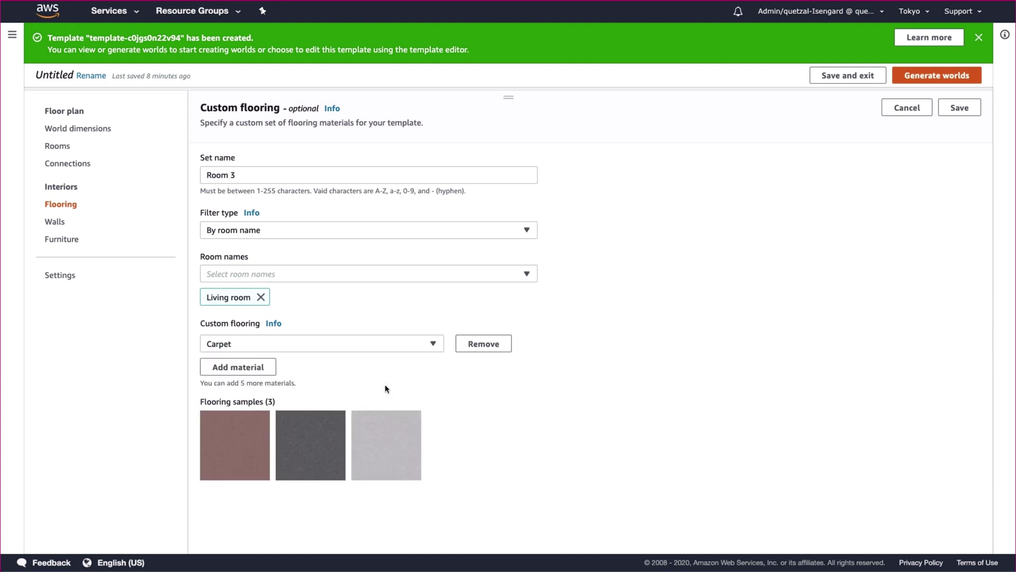
left_click(395, 347)
left_click(373, 413)
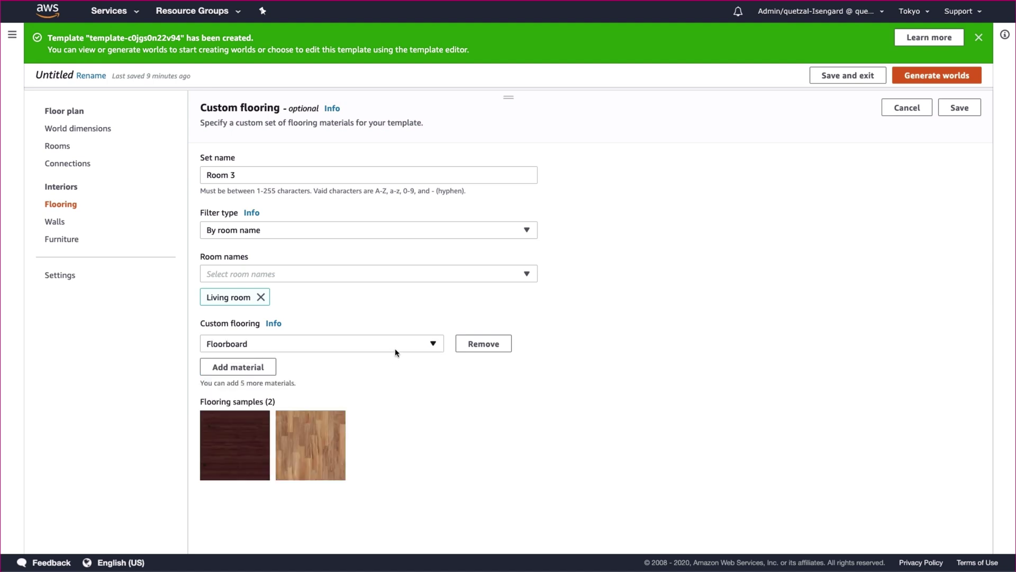
left_click(959, 109)
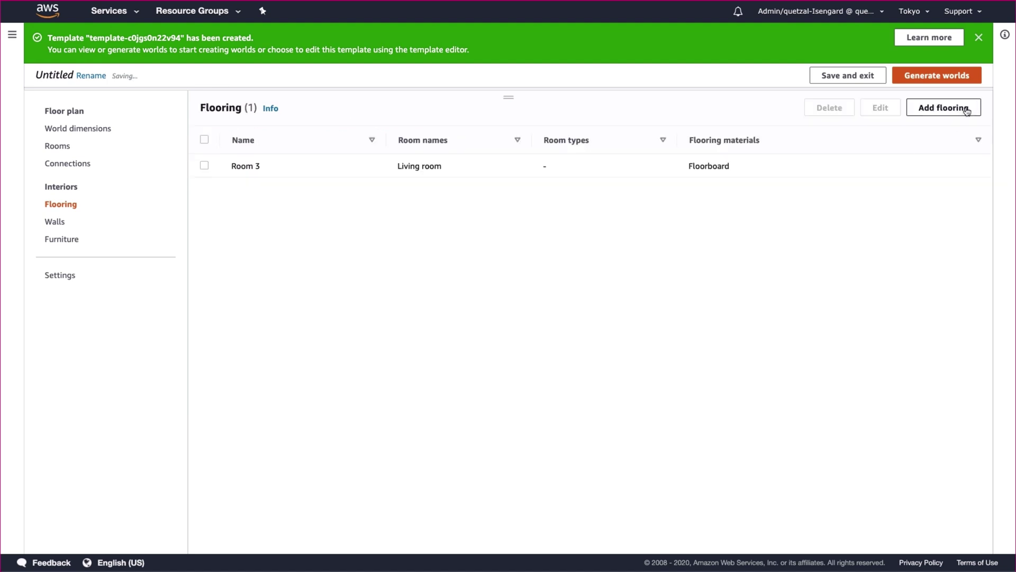
Step: Create the 'wall test' wall set for the Living room with Brick walls and save it
left_click(55, 226)
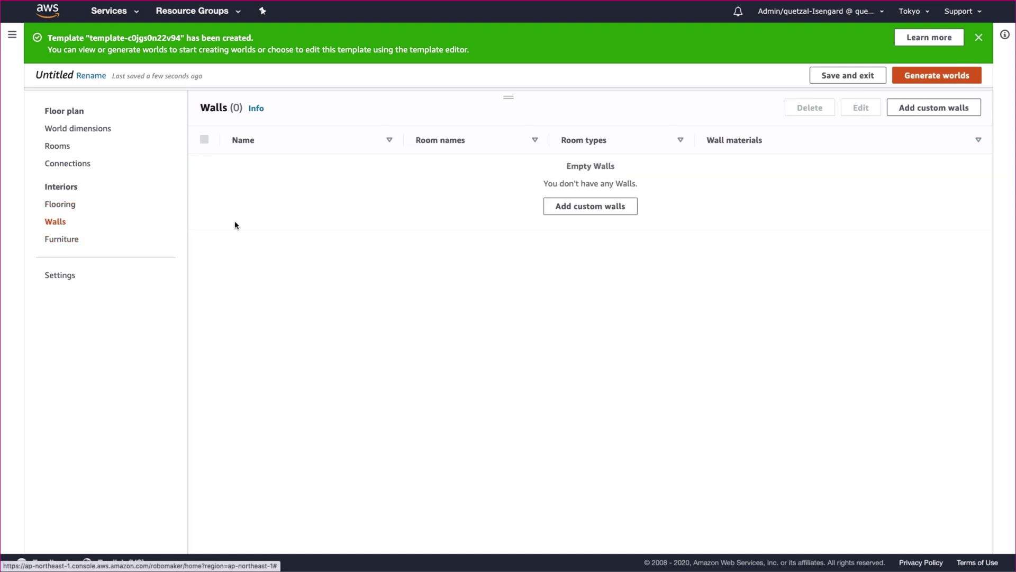
left_click(591, 213)
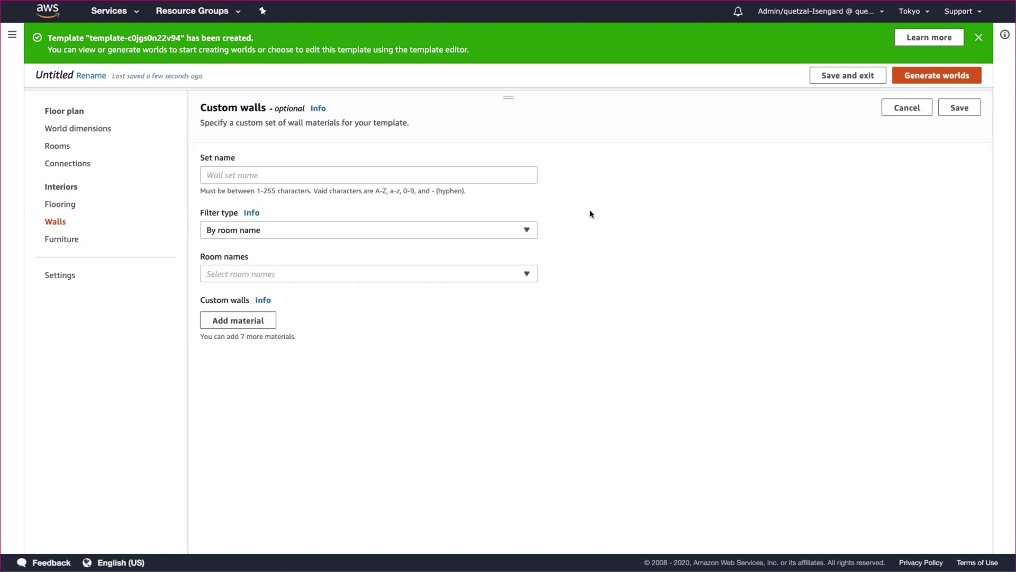
left_click(485, 177)
type("wall test")
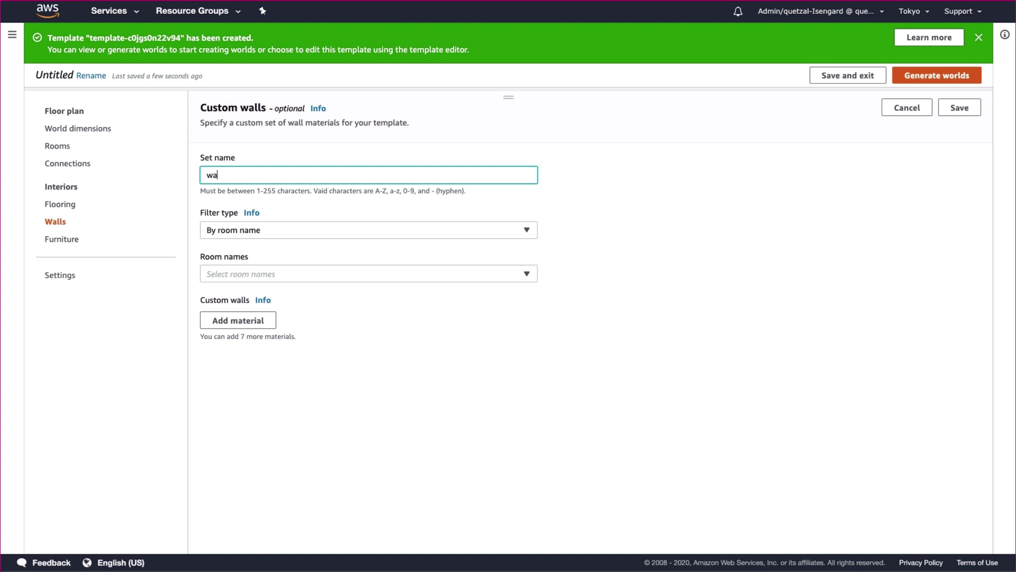
left_click(421, 274)
left_click(408, 292)
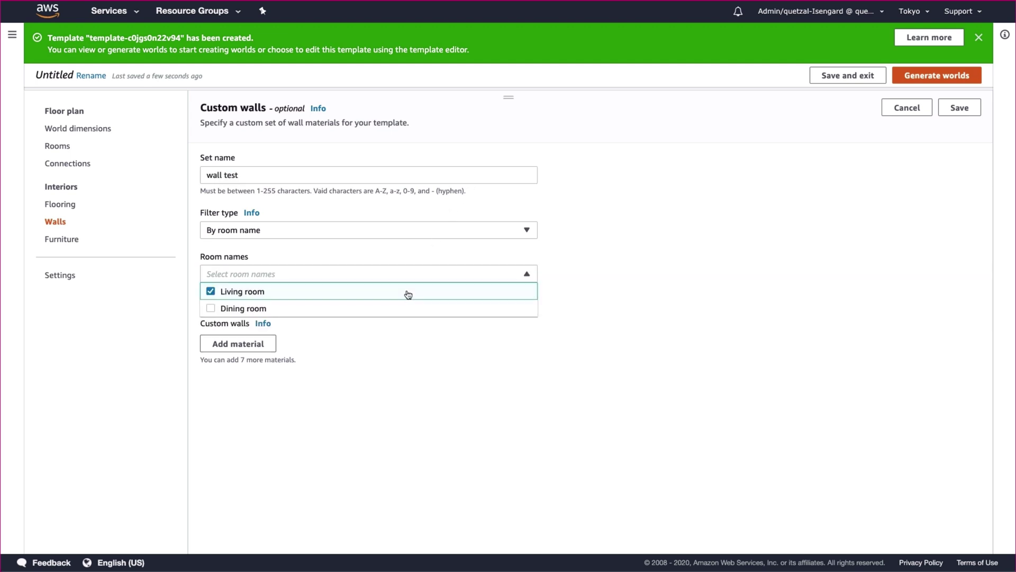
left_click(367, 331)
left_click(275, 347)
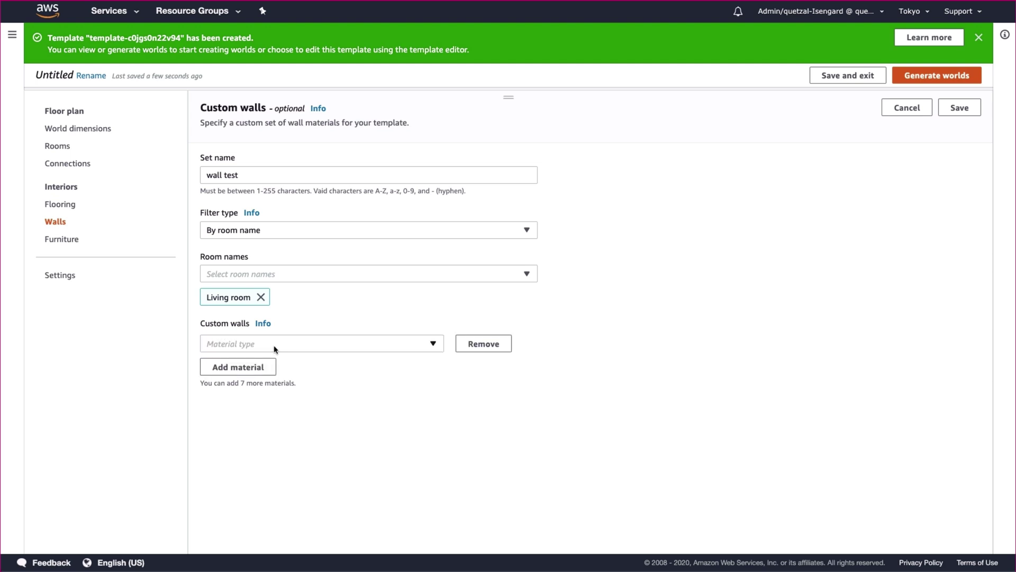
left_click(275, 347)
left_click(261, 381)
left_click(959, 107)
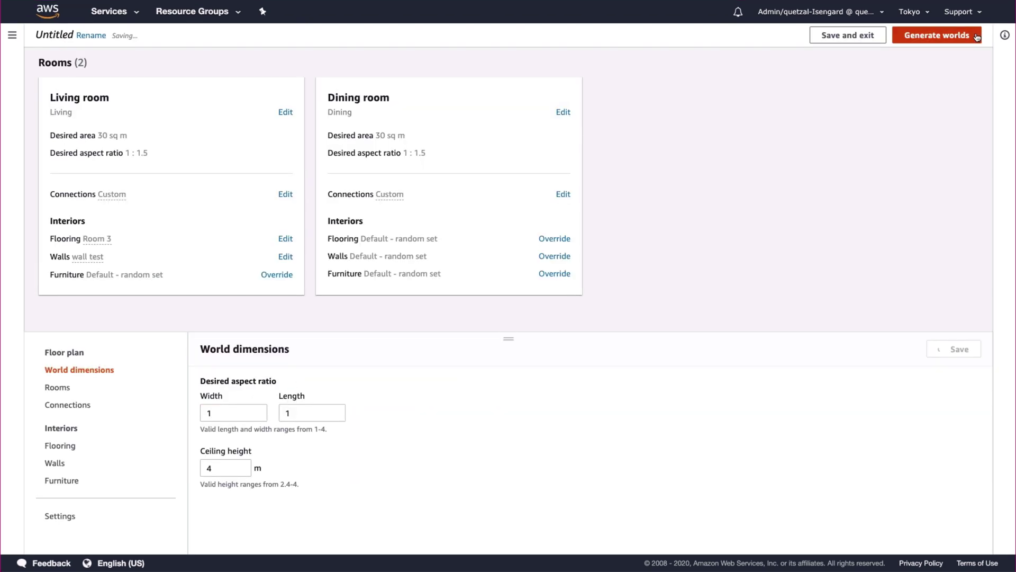
Step: Generate worlds with 10 floor plans and 5 interior variations per floor plan
left_click(977, 37)
type("10")
left_click(490, 242)
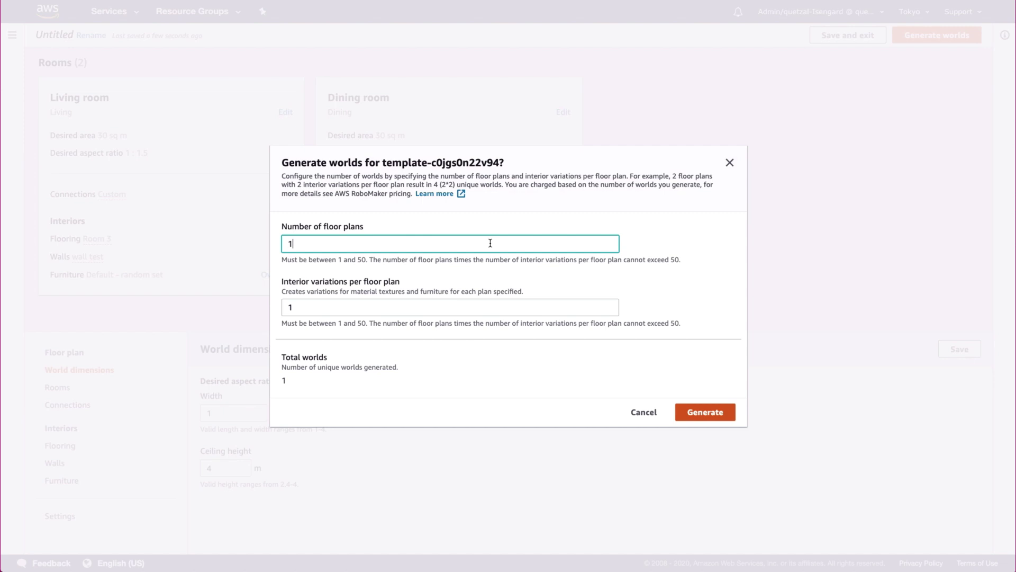
left_click(430, 307)
key("BackSpace")
type("5")
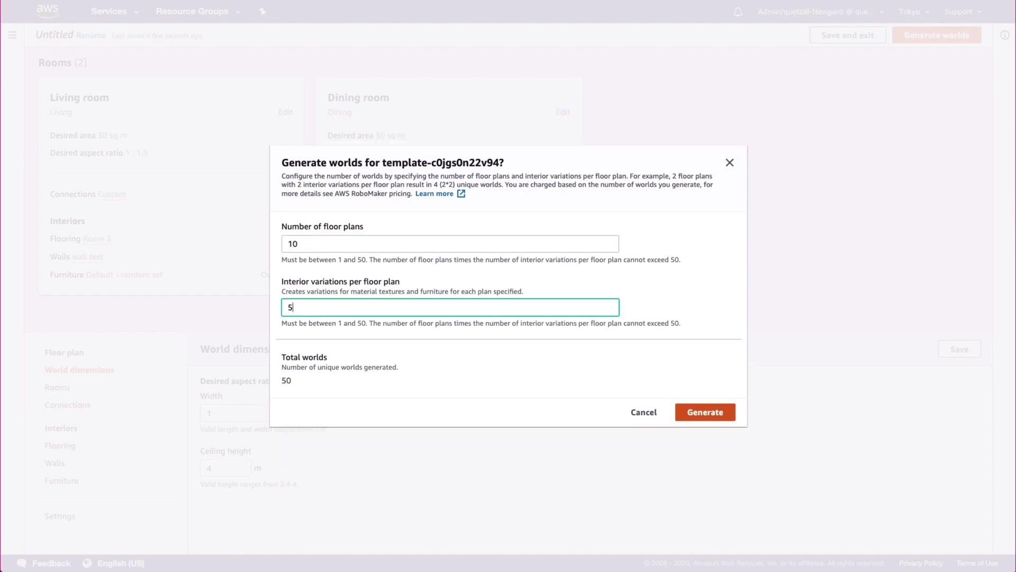
left_click(707, 419)
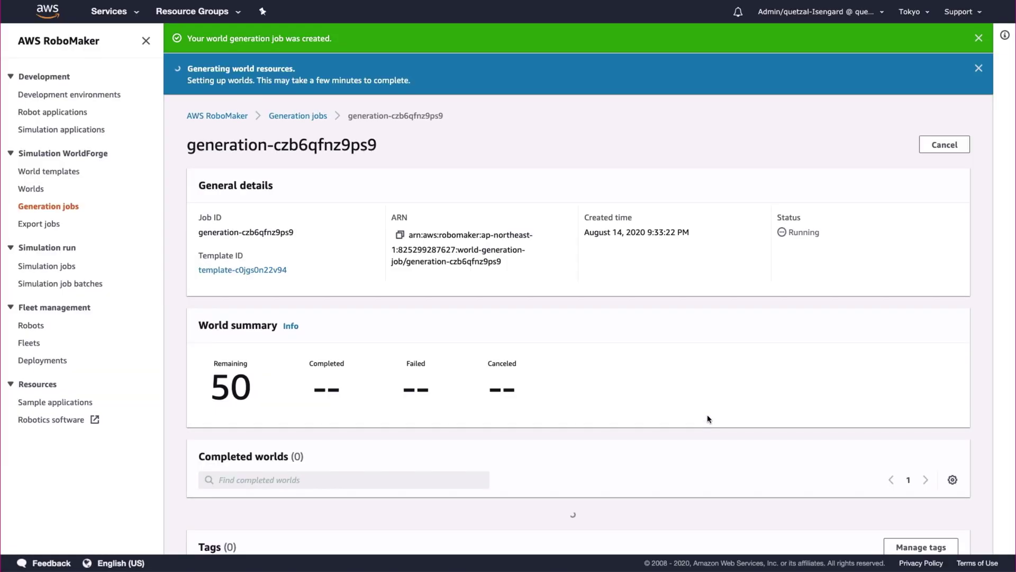
scroll(709, 419, "down", 2)
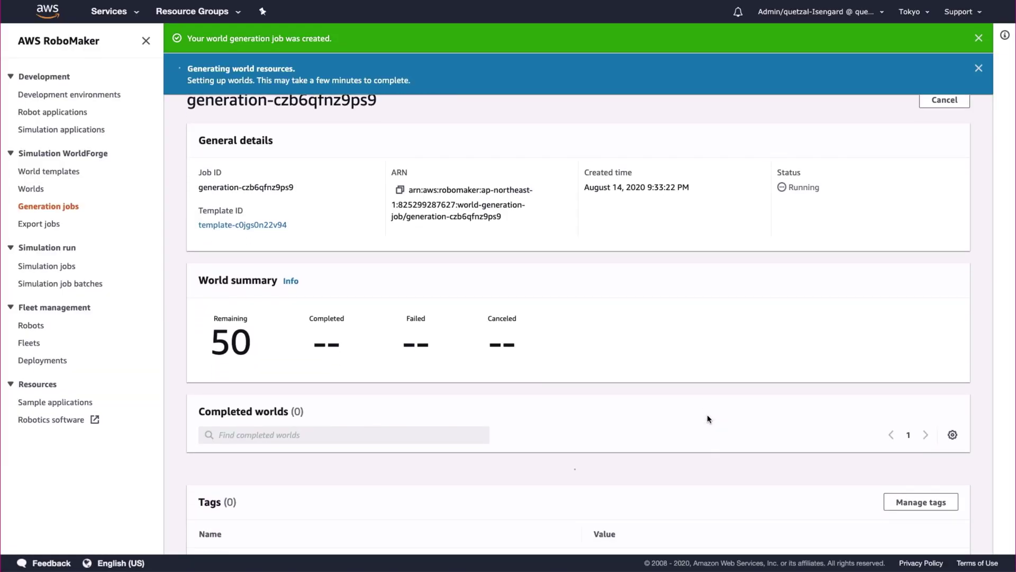
scroll(709, 418, "up", 2)
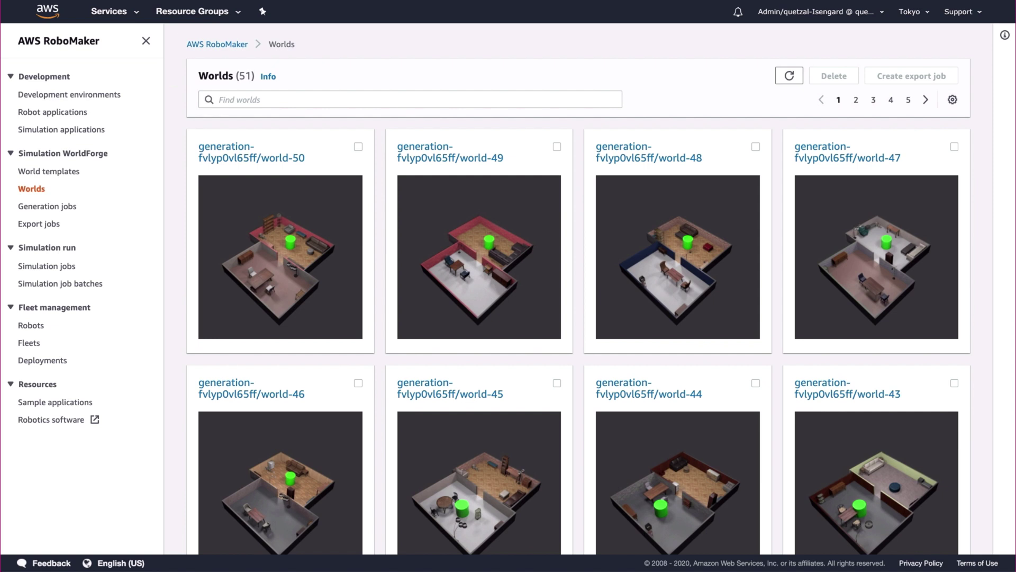
scroll(178, 208, "down", 1)
scroll(177, 207, "down", 4)
scroll(178, 209, "down", 4)
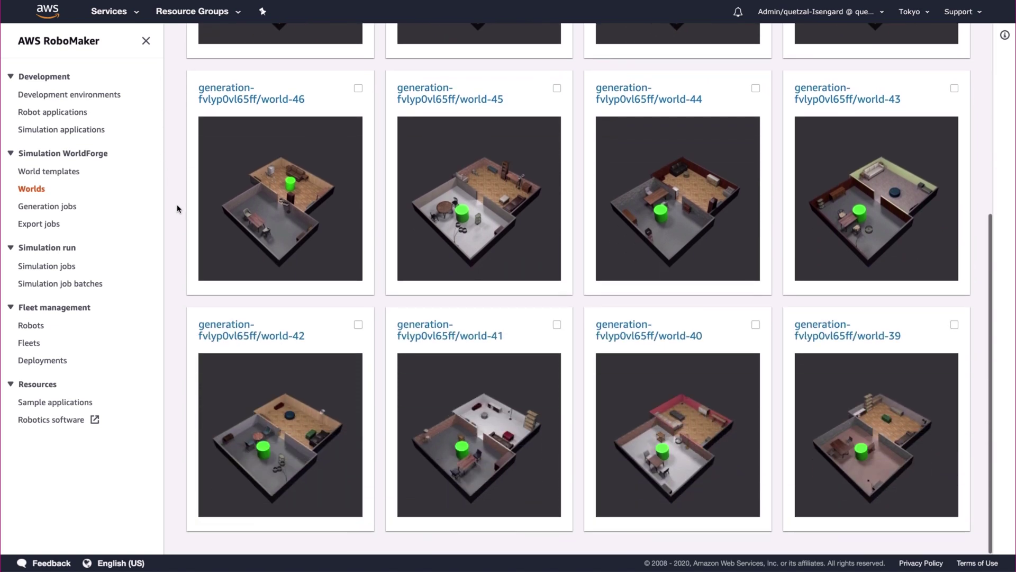
Step: Open the details page of world-42 from the Worlds list
left_click(220, 330)
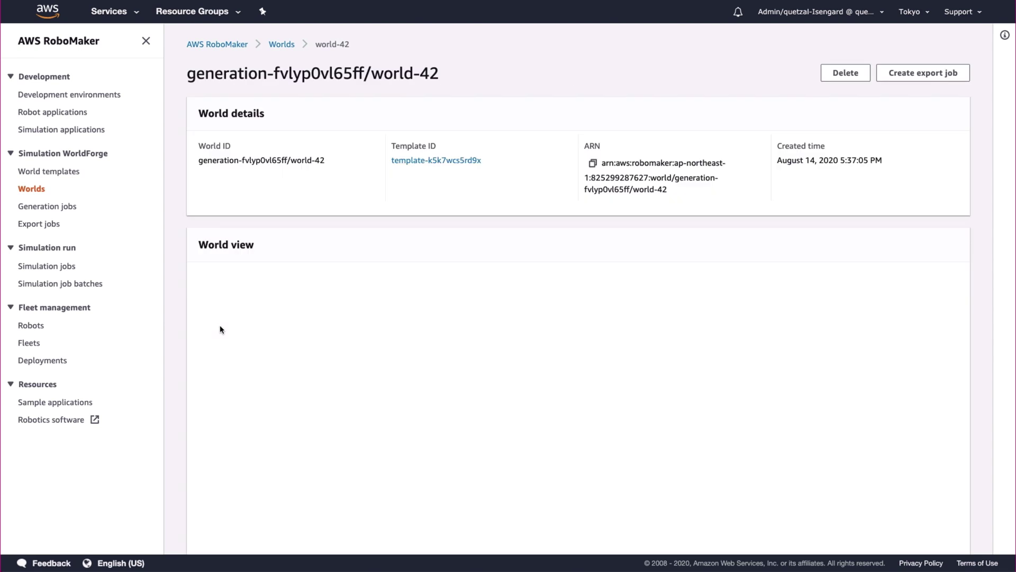
scroll(221, 329, "down", 1)
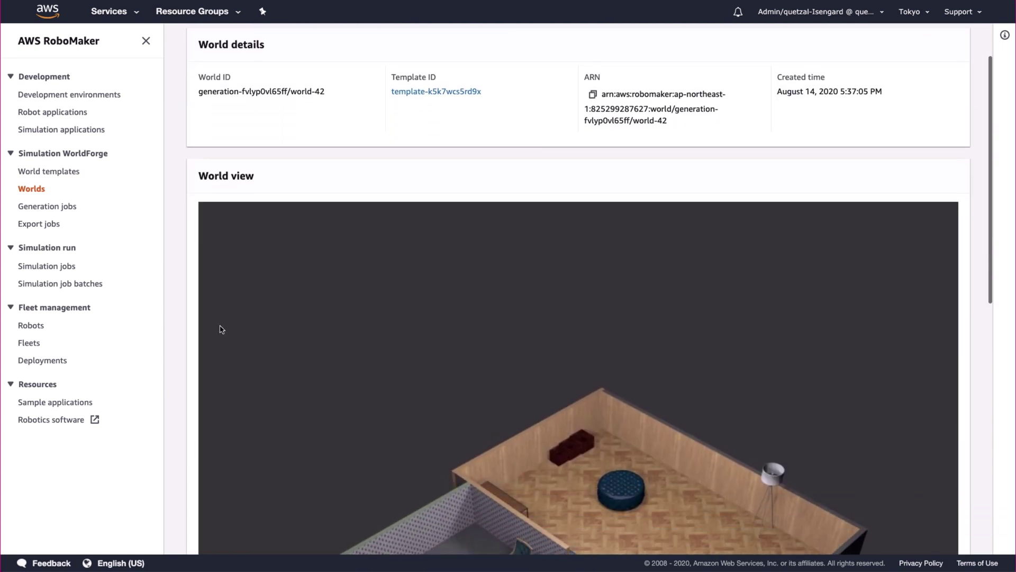
scroll(221, 330, "down", 1)
scroll(221, 330, "down", 1)
scroll(221, 330, "down", 2)
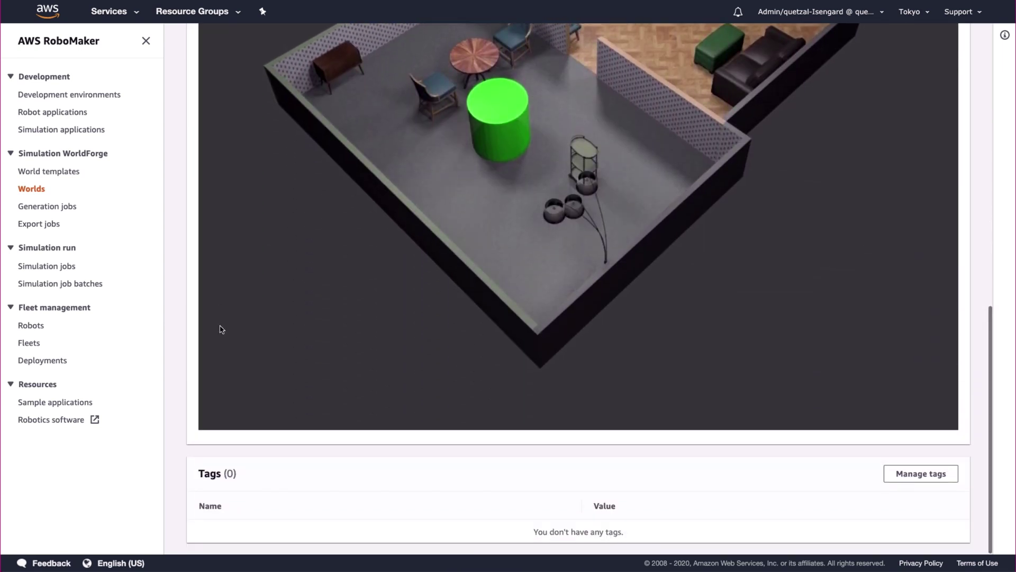
Step: Add a tag with key 3br to world-42 and save it
left_click(899, 473)
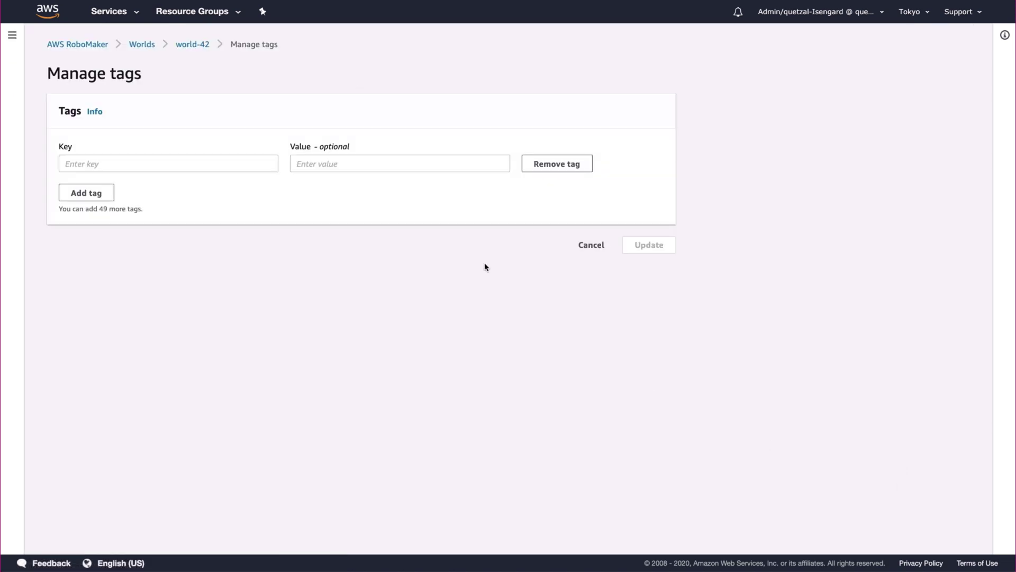
left_click(242, 163)
type("3br")
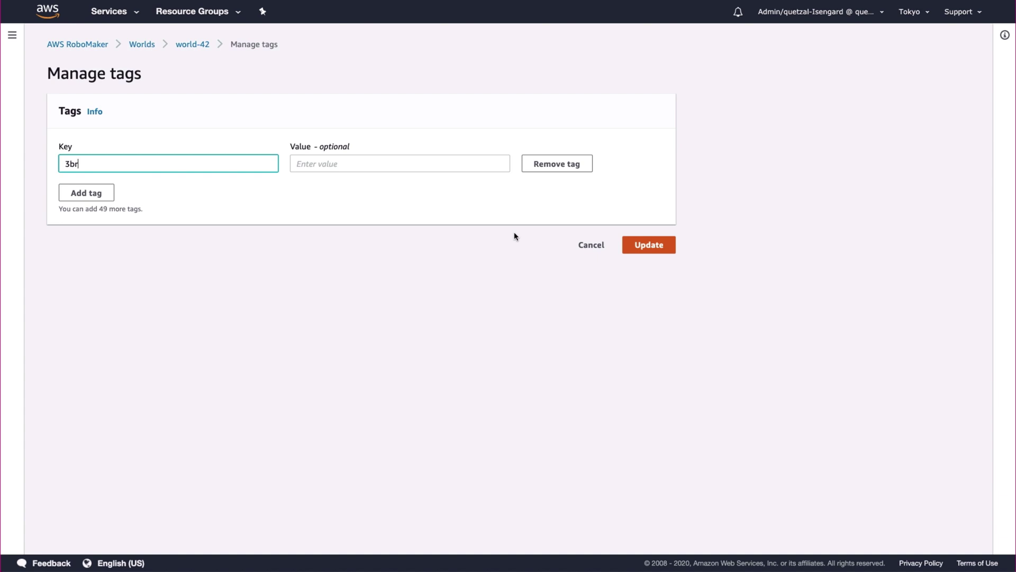
left_click(649, 245)
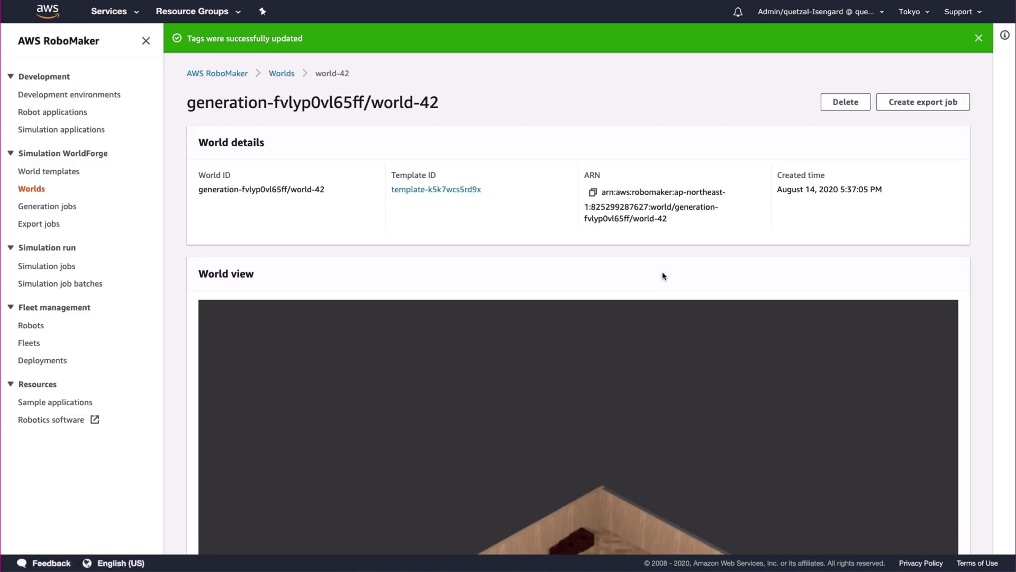
scroll(663, 276, "down", 4)
scroll(664, 275, "down", 3)
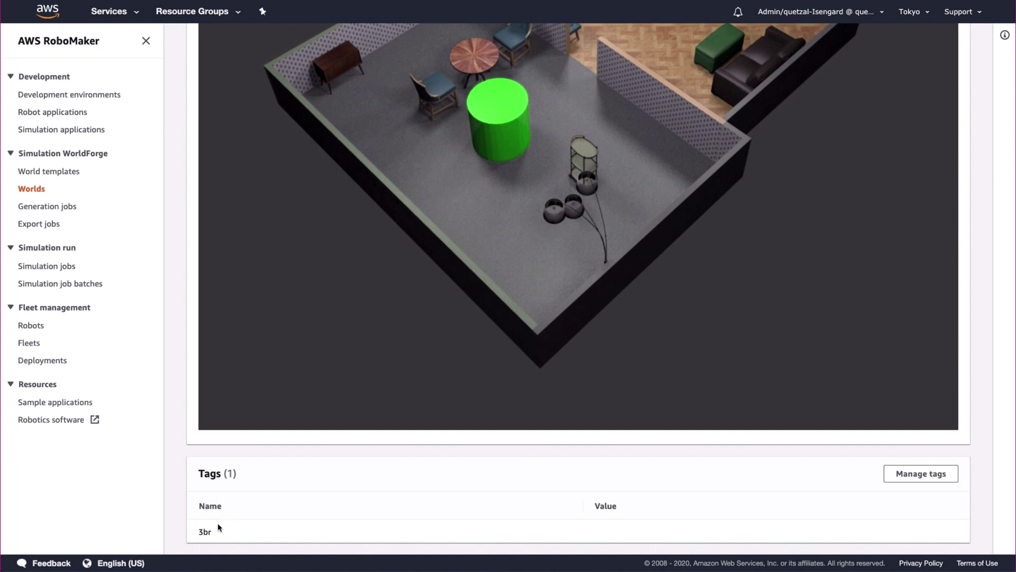
scroll(327, 489, "up", 1)
scroll(327, 489, "up", 8)
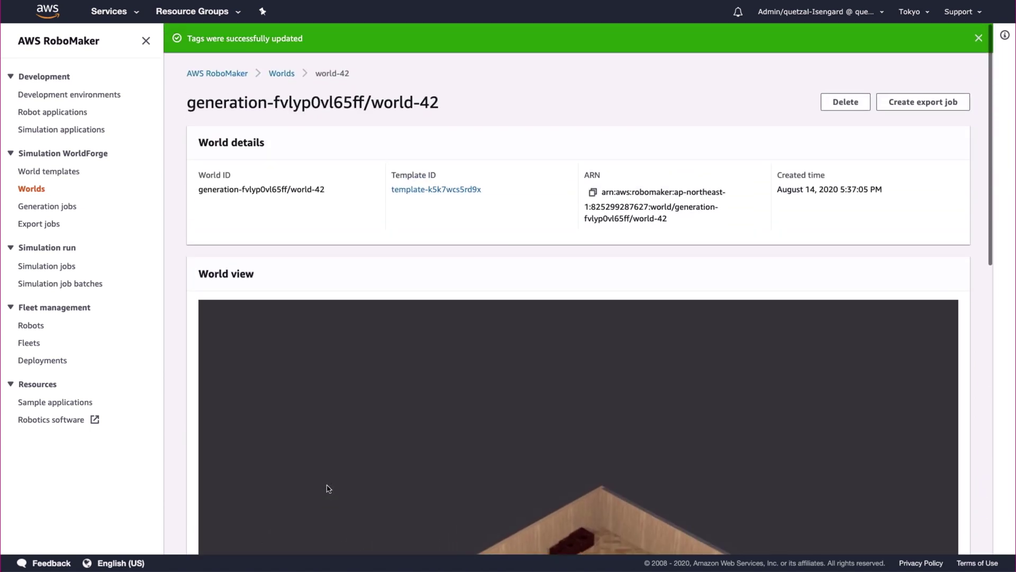